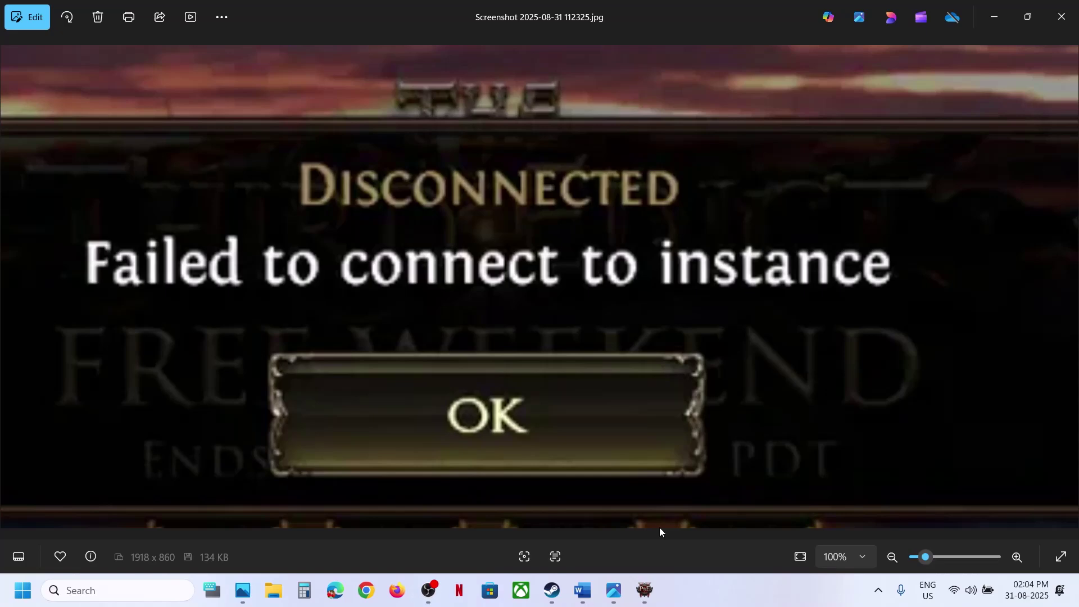
# Switch to the Word notes and highlight the Step 1 advice on creating a new instance and choosing the waypoint with Ctrl held.
pyautogui.click(583, 600)
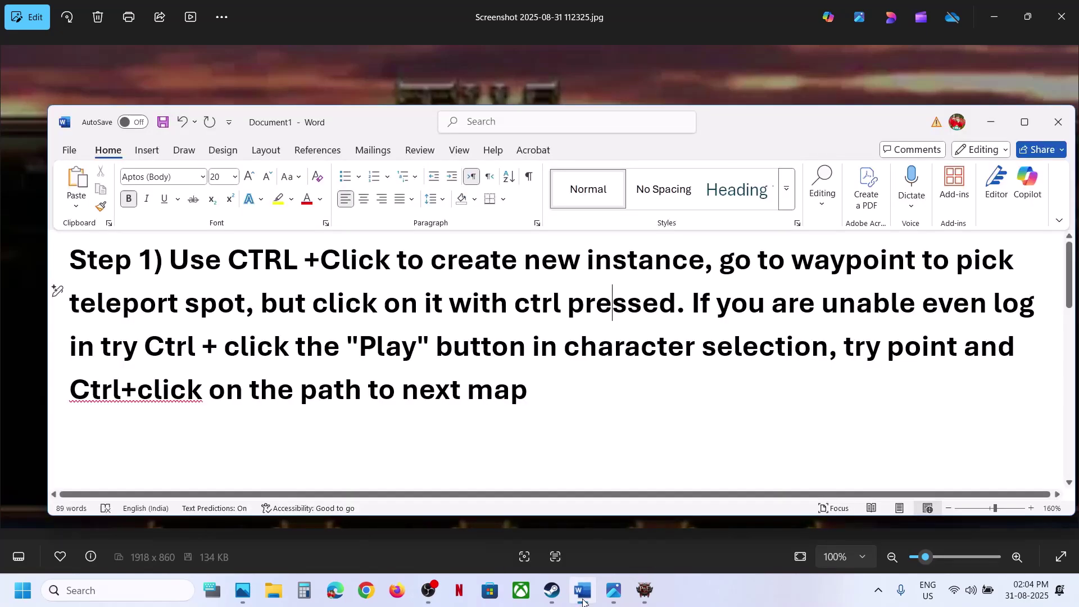
pyautogui.moveTo(176, 262); pyautogui.dragTo(635, 269)
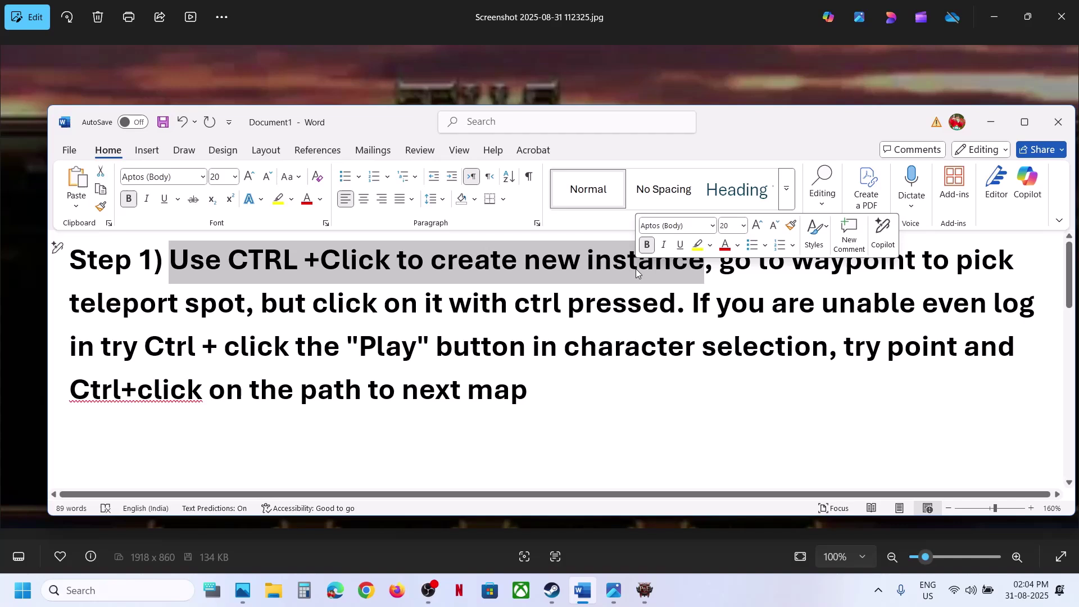
pyautogui.moveTo(730, 274); pyautogui.dragTo(676, 315)
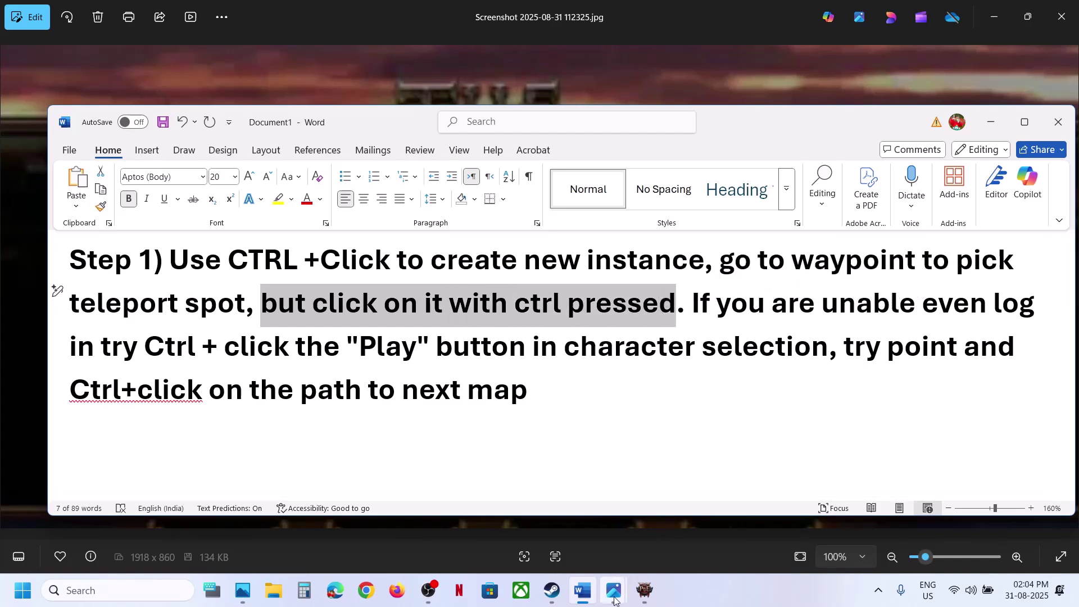
# View the Instance Manager screenshot in Photos, then minimize it to return to the Word notes.
pyautogui.moveTo(614, 599)
pyautogui.click(537, 513)
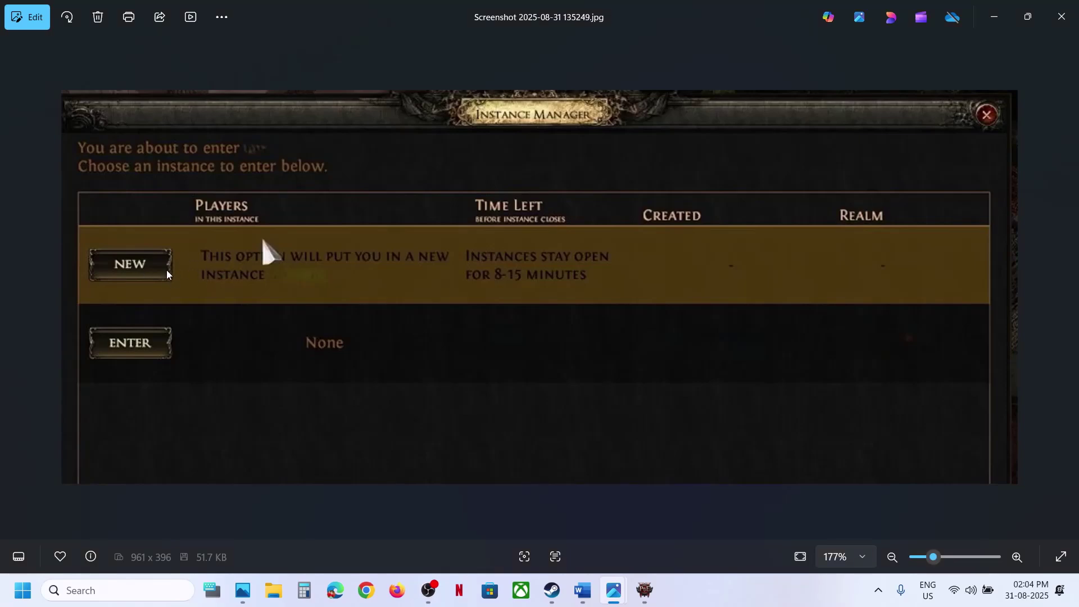
pyautogui.click(994, 16)
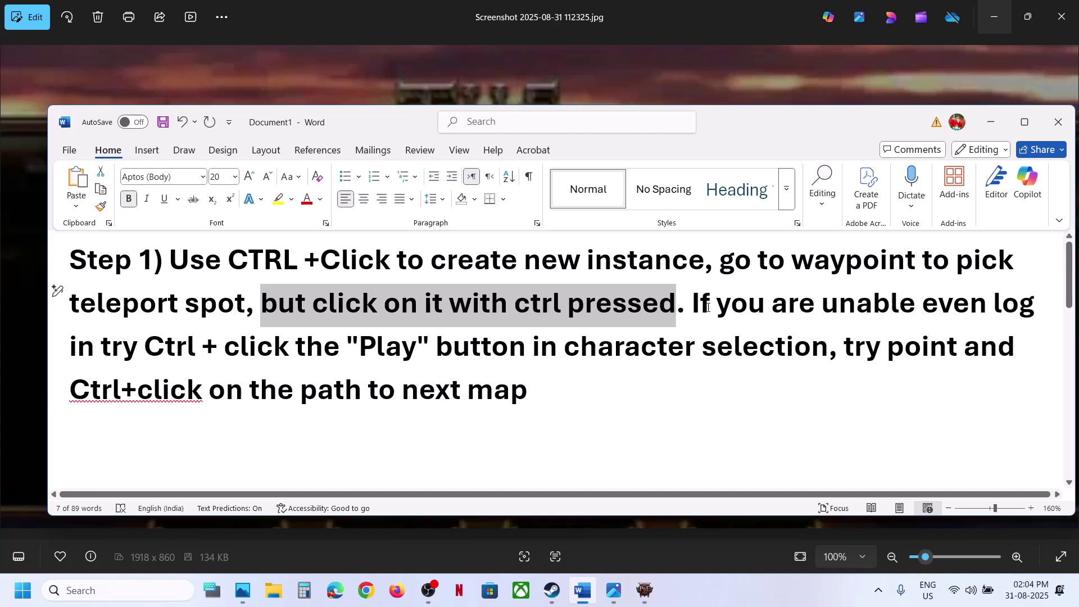
# Highlight the Ctrl + click "Play" tip, then switch to Path of Exile 2 and confirm logging the character in to the most recent town or hideout.
pyautogui.moveTo(702, 307); pyautogui.dragTo(532, 349)
pyautogui.click(212, 348)
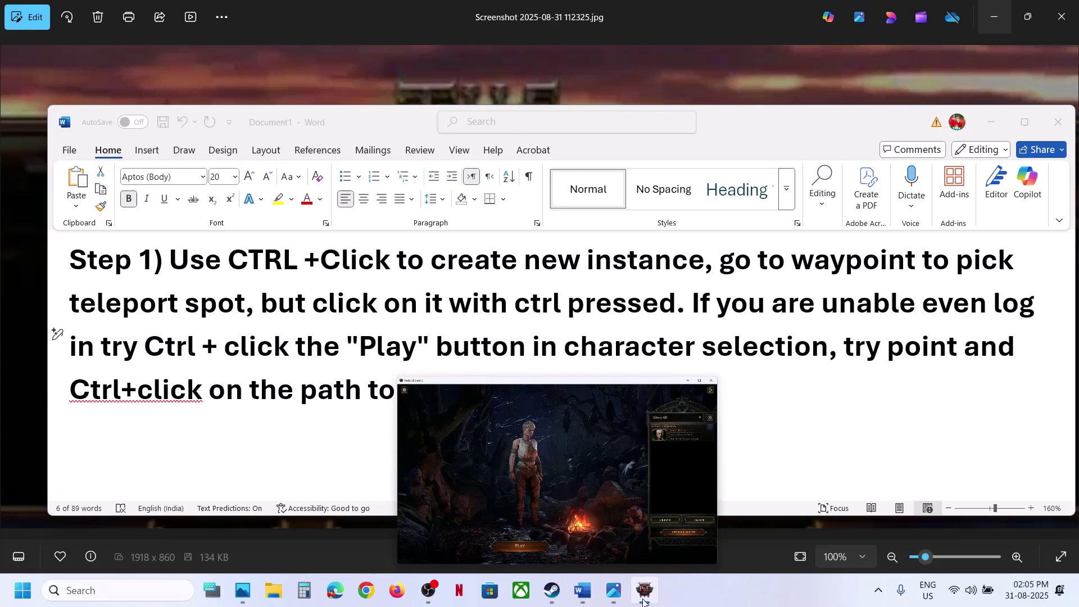
pyautogui.click(644, 596)
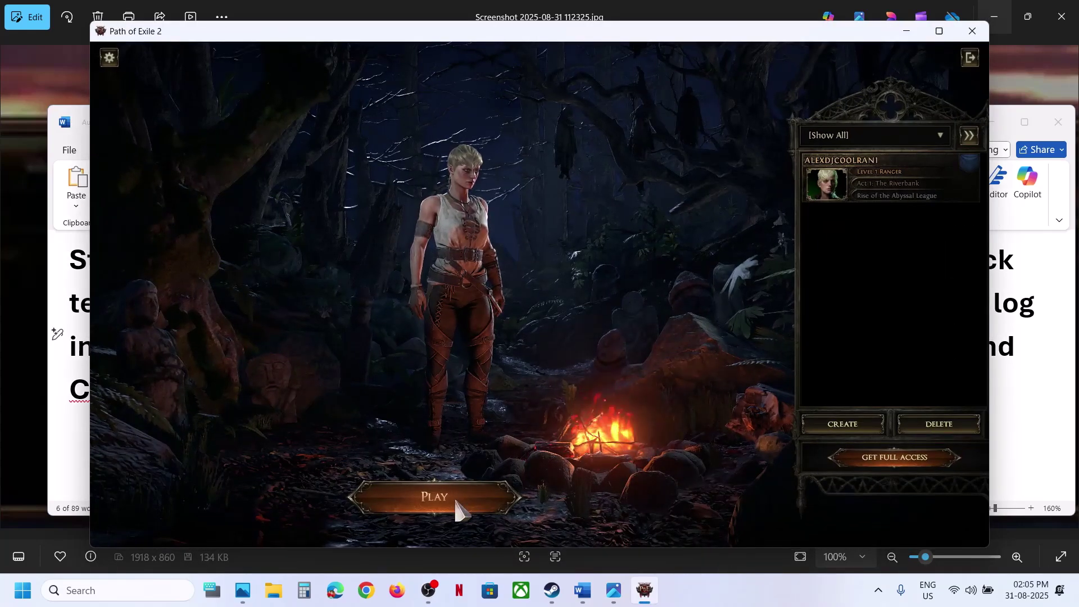
pyautogui.keyDown('ctrl'); pyautogui.click(456, 501); pyautogui.keyUp('ctrl')
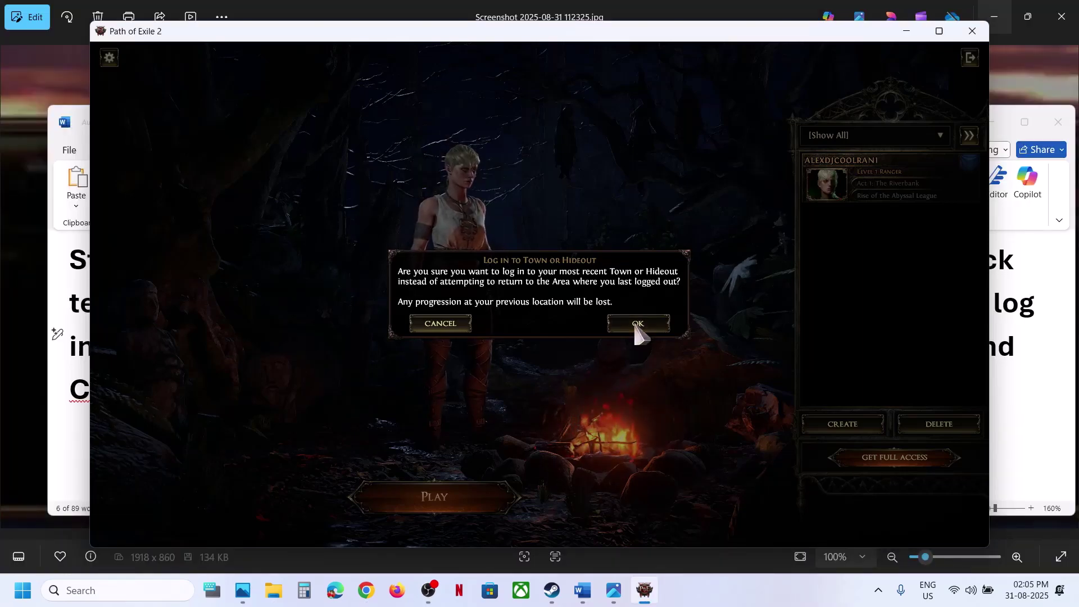
pyautogui.click(636, 324)
# Return to the Word notes and highlight the tip about the path to the next map and Step 2, "Disable the filter".
pyautogui.hotkey('alt', 'Tab')
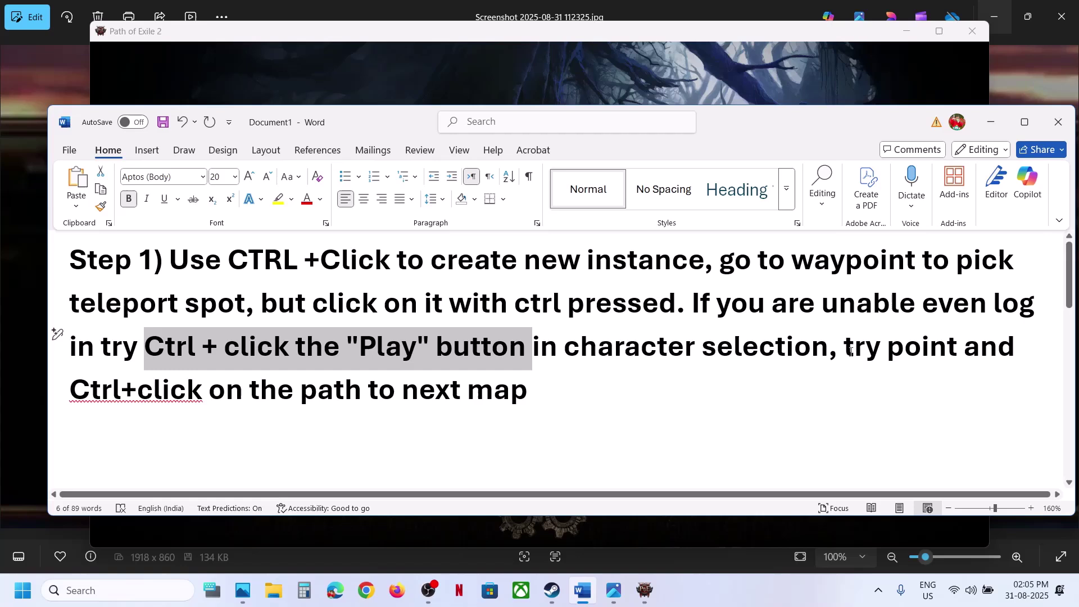
pyautogui.moveTo(849, 351); pyautogui.dragTo(506, 398)
pyautogui.click(513, 398)
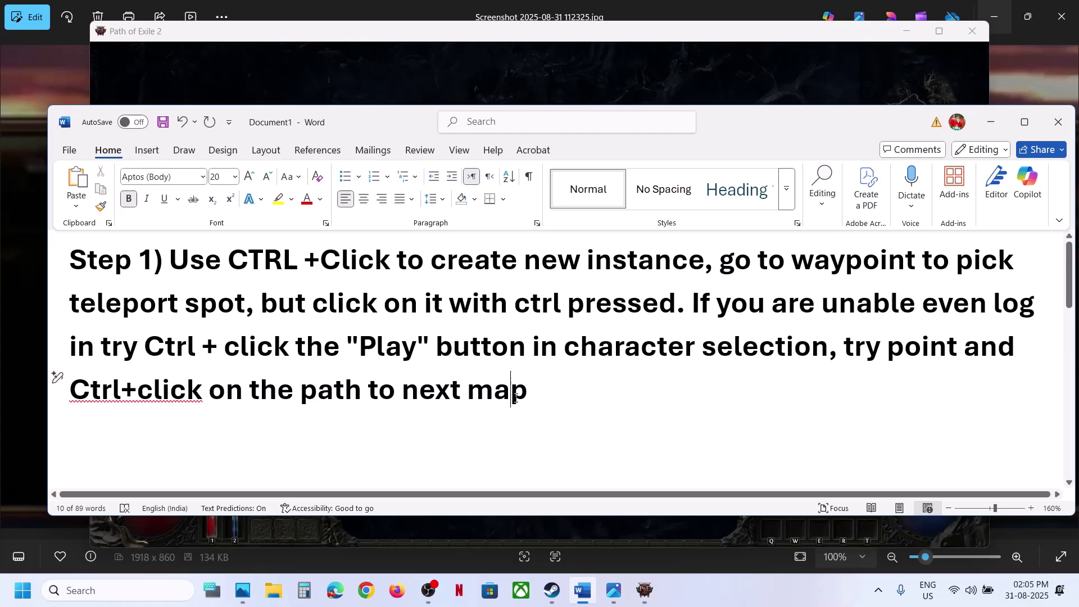
pyautogui.scroll(-3, 515, 398)
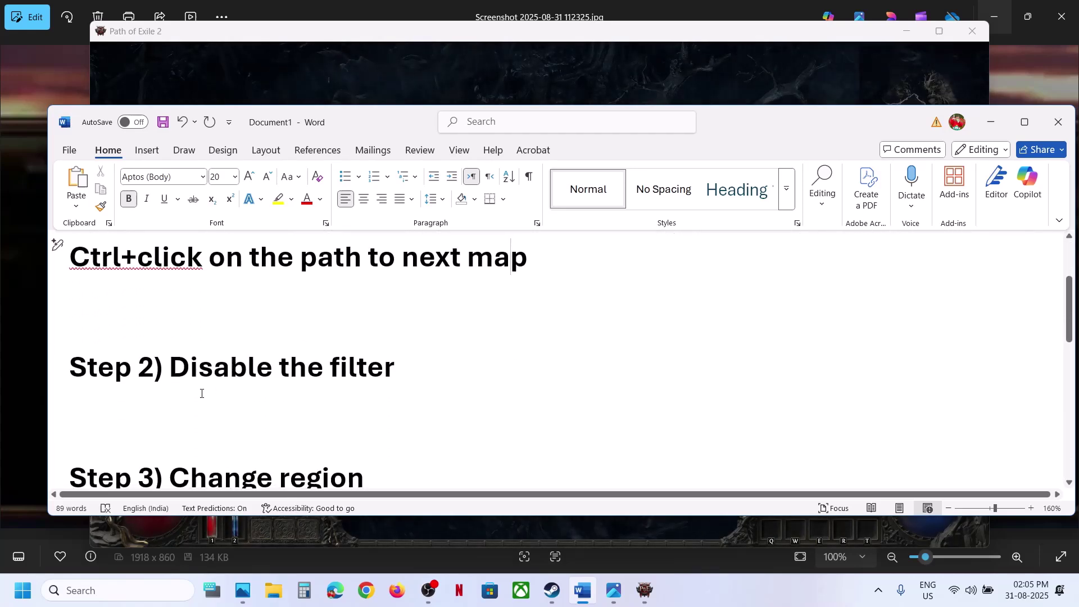
pyautogui.moveTo(170, 368); pyautogui.dragTo(448, 364)
# Switch to Path of Exile 2 and set Item Filter to None in the game options.
pyautogui.hotkey('alt', 'Tab')
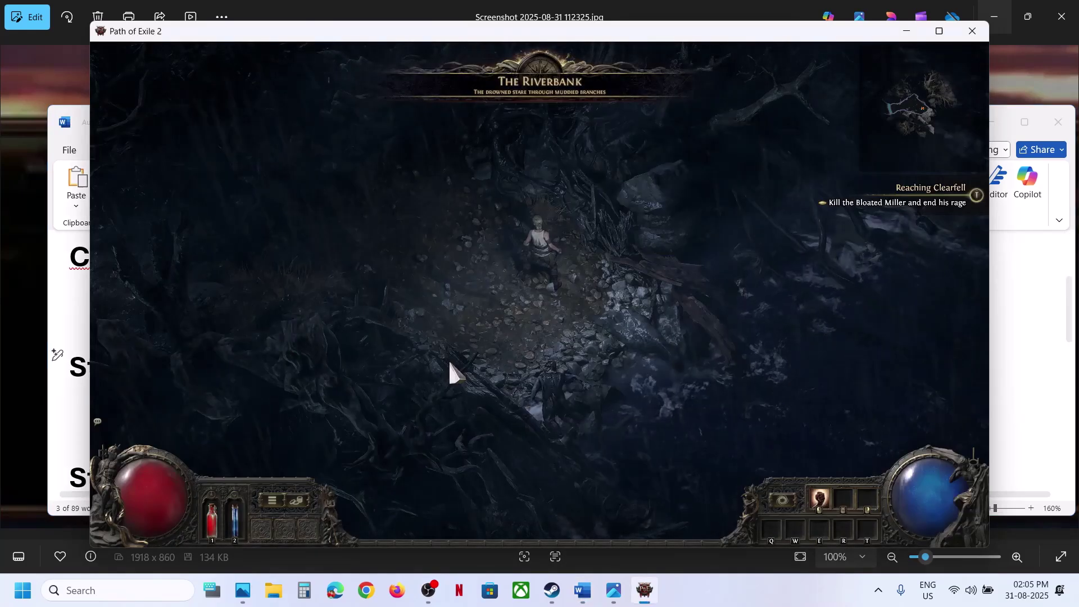
pyautogui.press('Escape')
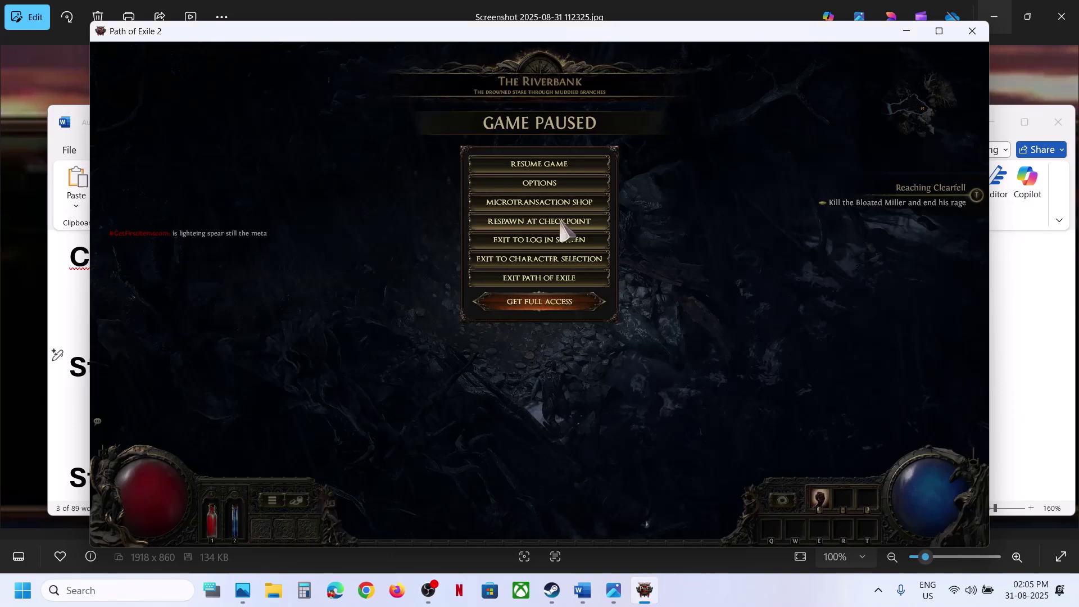
pyautogui.click(546, 185)
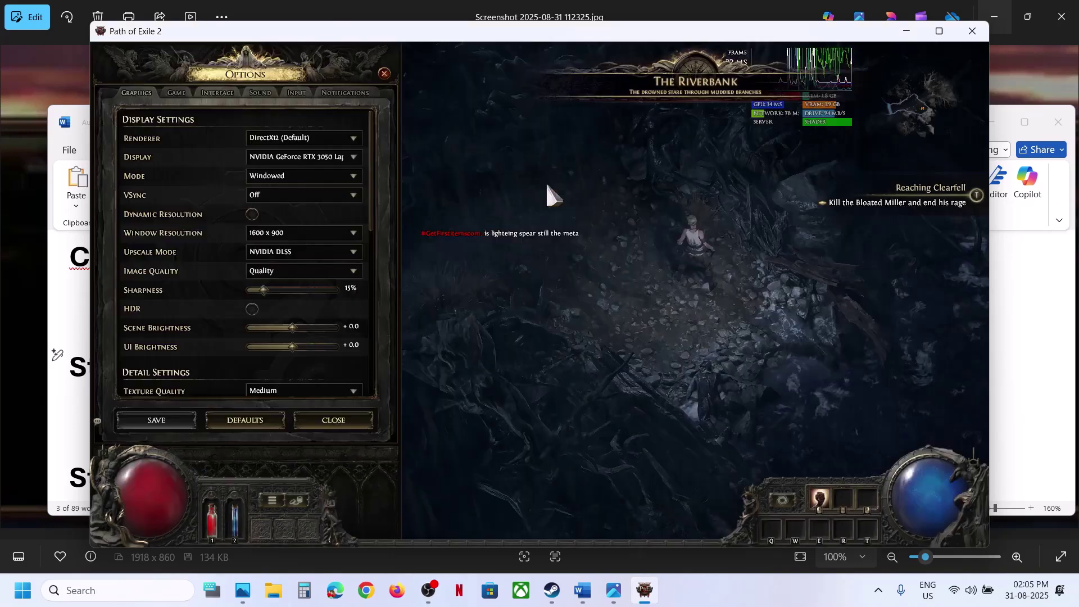
pyautogui.click(179, 94)
pyautogui.click(283, 140)
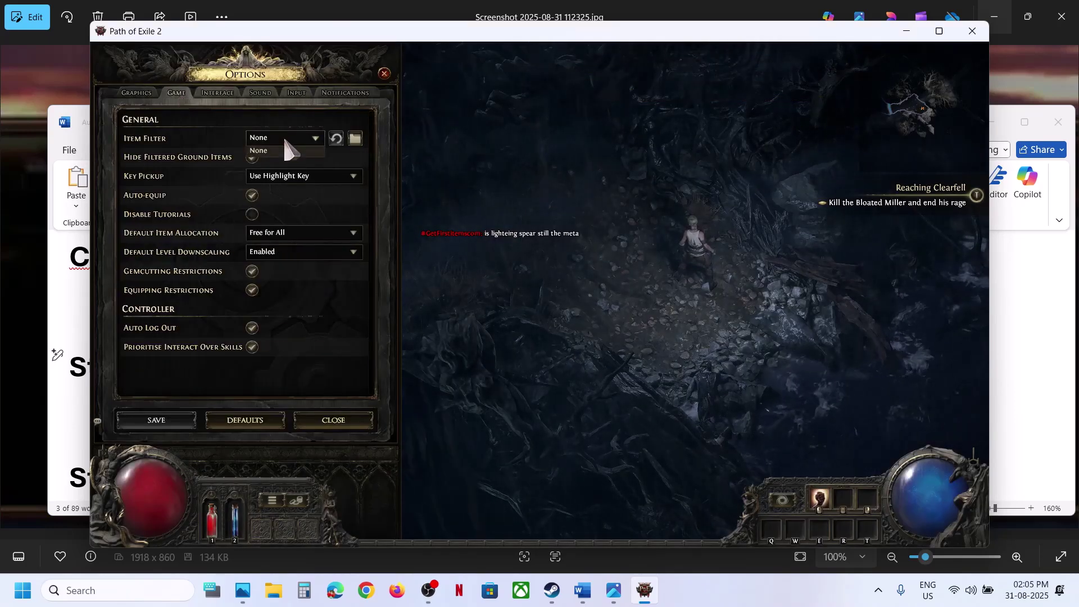
pyautogui.click(272, 150)
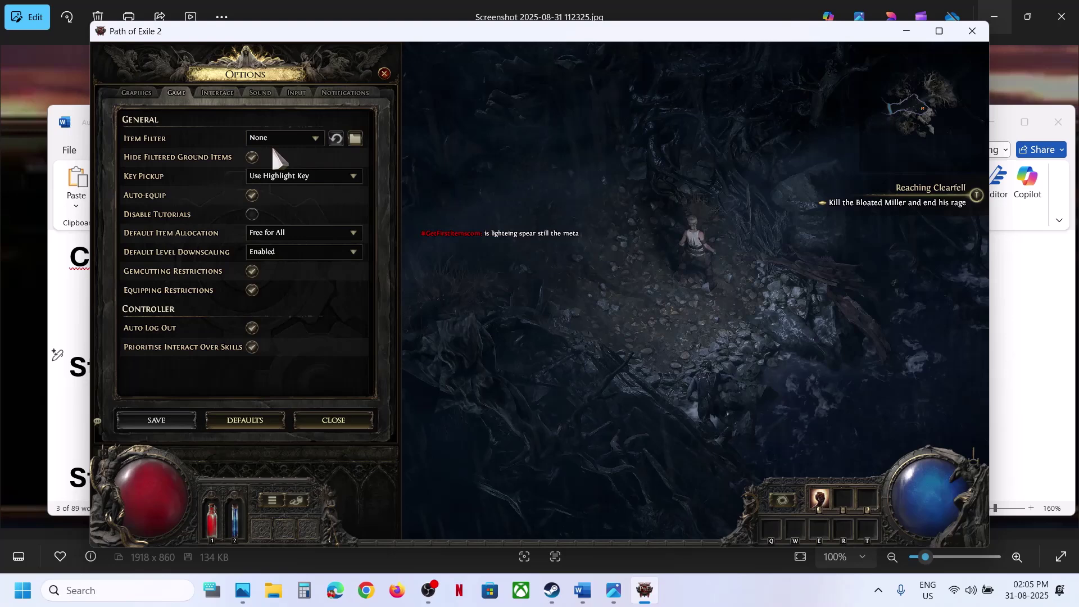
# Go back to the Word notes and highlight Step 3, "Change region".
pyautogui.hotkey('alt', 'Tab')
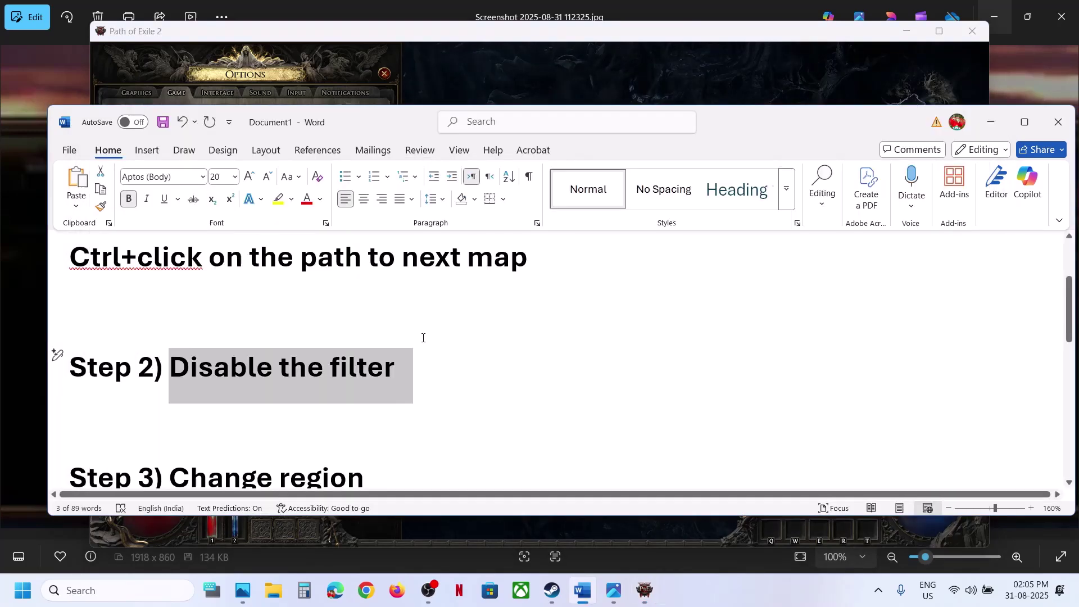
pyautogui.scroll(-1, 422, 338)
pyautogui.moveTo(169, 397); pyautogui.dragTo(364, 397)
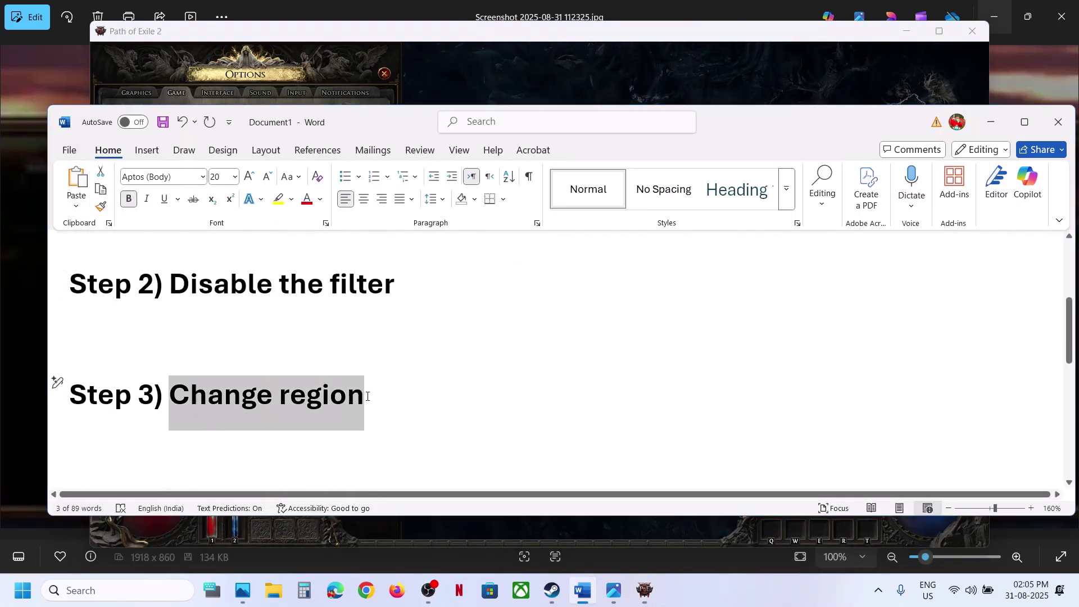
# In Path of Exile 2, exit through character selection to the login screen and look through the list of gateway regions.
pyautogui.hotkey('alt', 'Tab')
pyautogui.press('Escape')
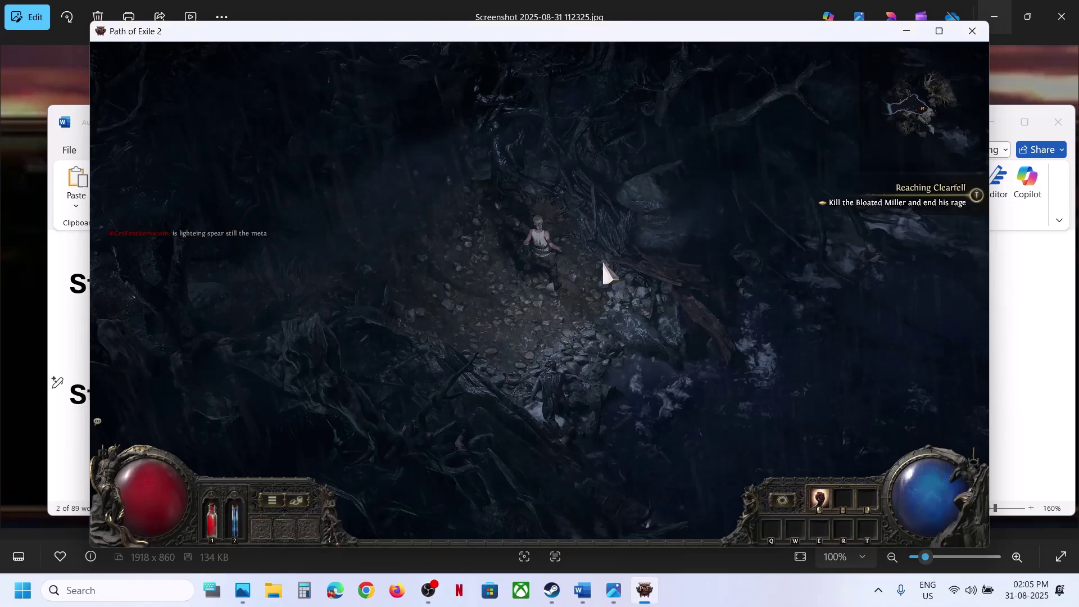
pyautogui.press('Escape')
pyautogui.click(558, 261)
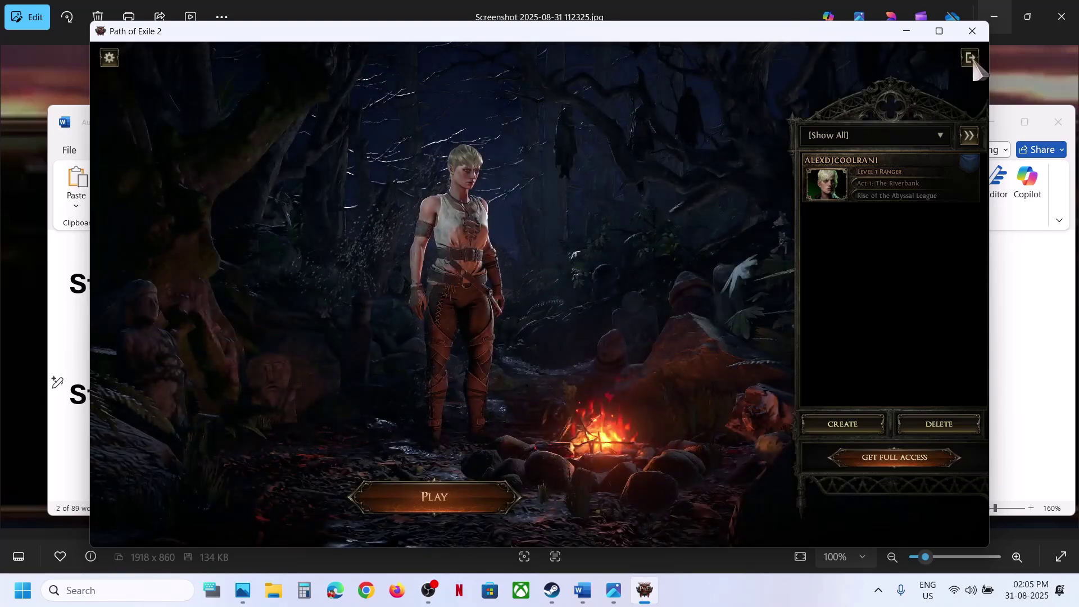
pyautogui.click(970, 57)
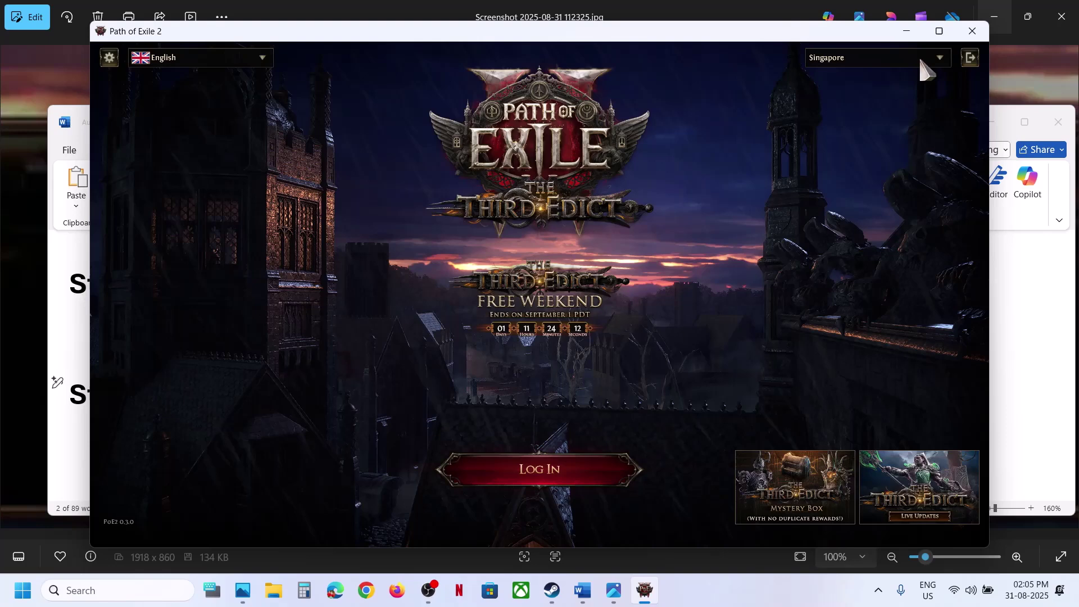
pyautogui.click(940, 59)
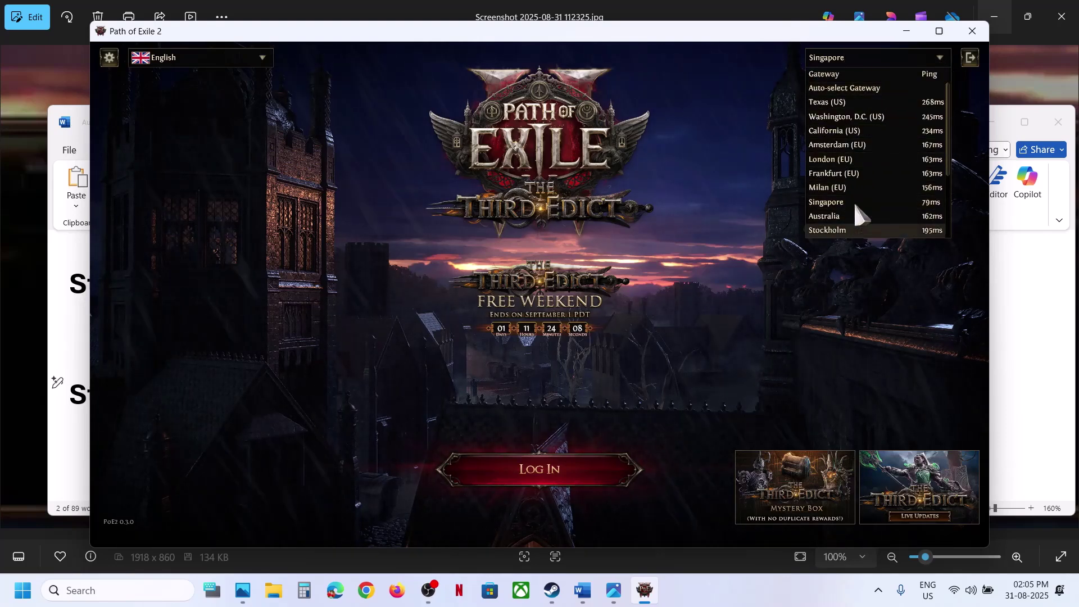
pyautogui.click(806, 285)
# Return to the Word notes and highlight Step 4, "Delete and remake your character".
pyautogui.hotkey('alt', 'Tab')
pyautogui.scroll(-3, 302, 407)
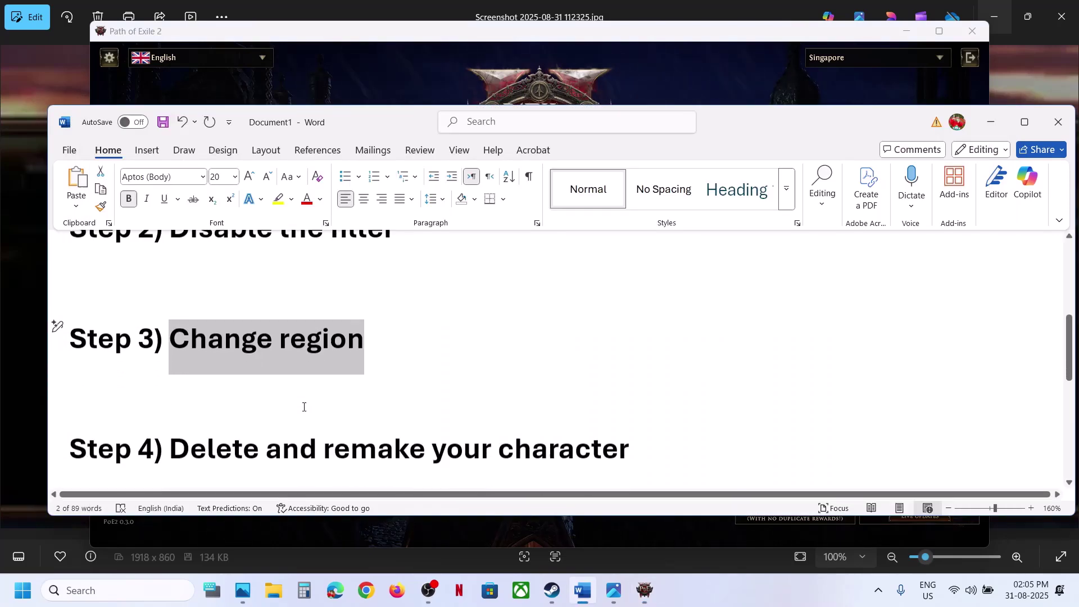
pyautogui.moveTo(190, 427); pyautogui.dragTo(535, 427)
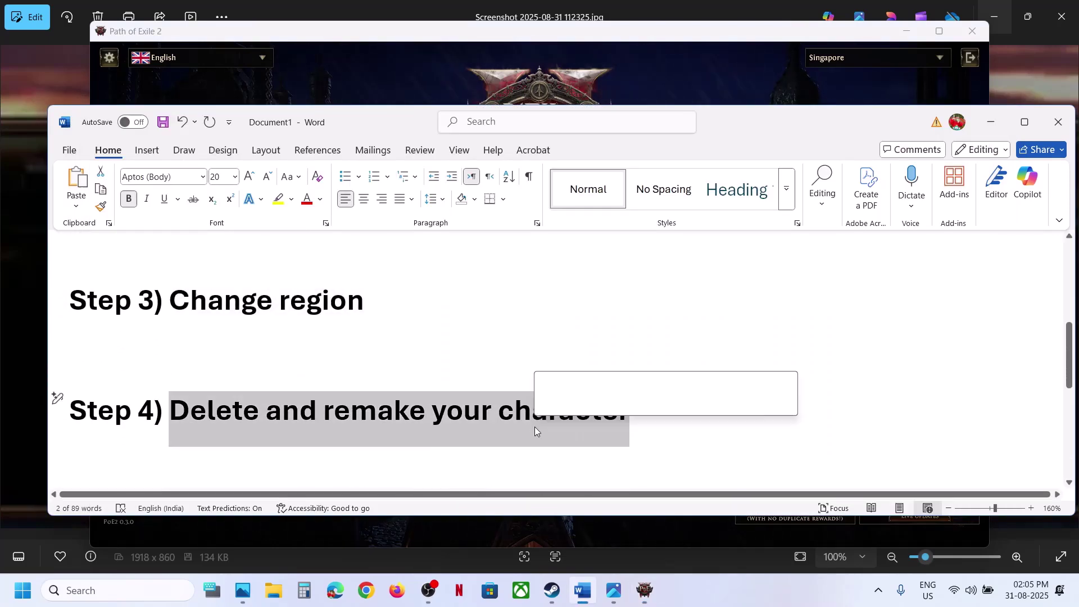
# Switch to Path of Exile 2, log in and delete the existing Ranger character.
pyautogui.hotkey('alt', 'Tab')
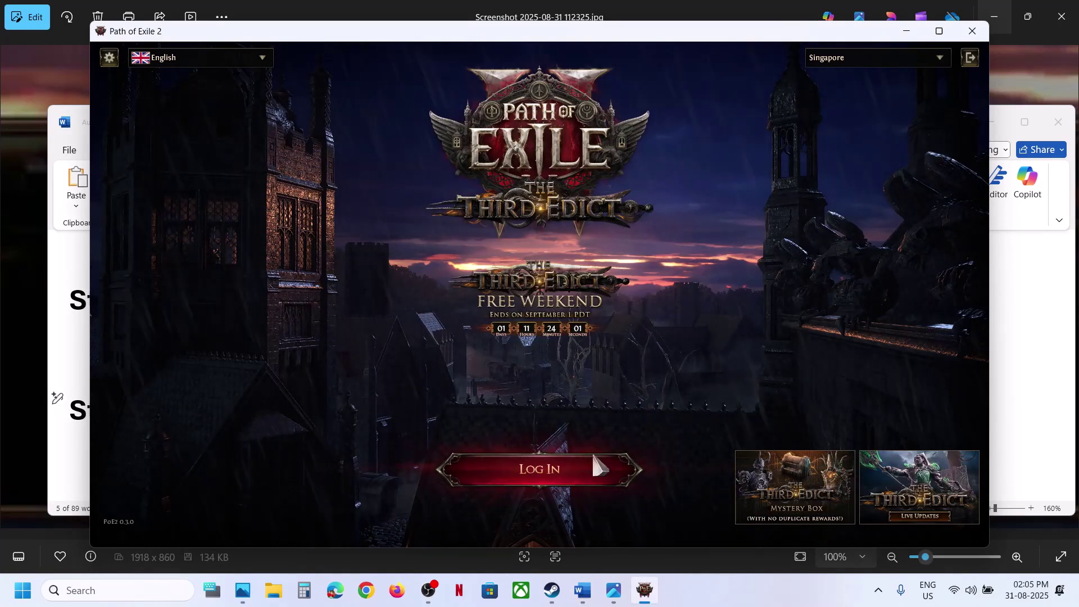
pyautogui.click(578, 467)
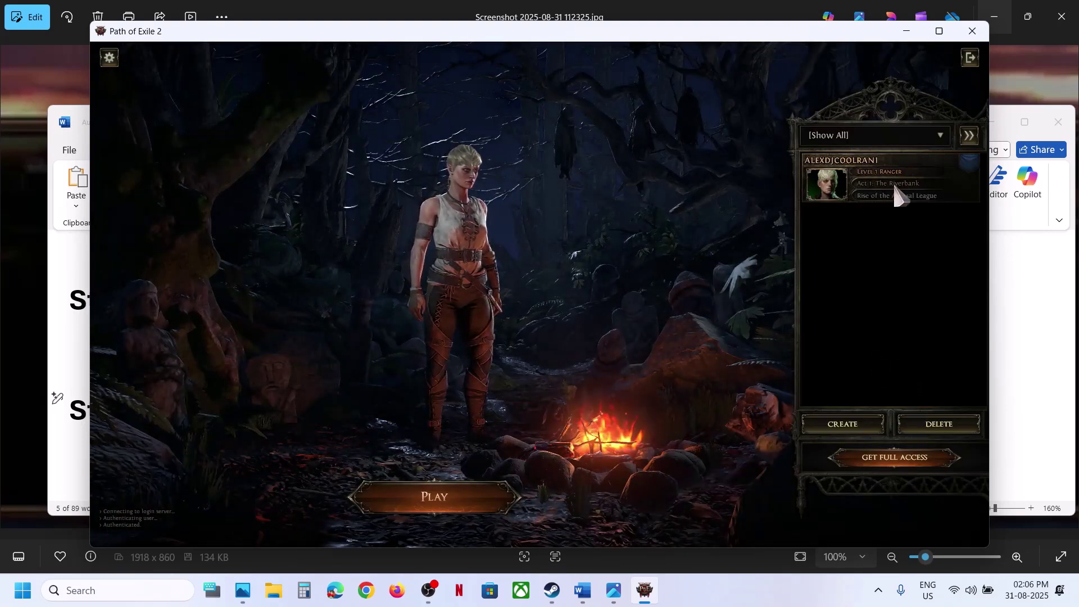
pyautogui.click(939, 424)
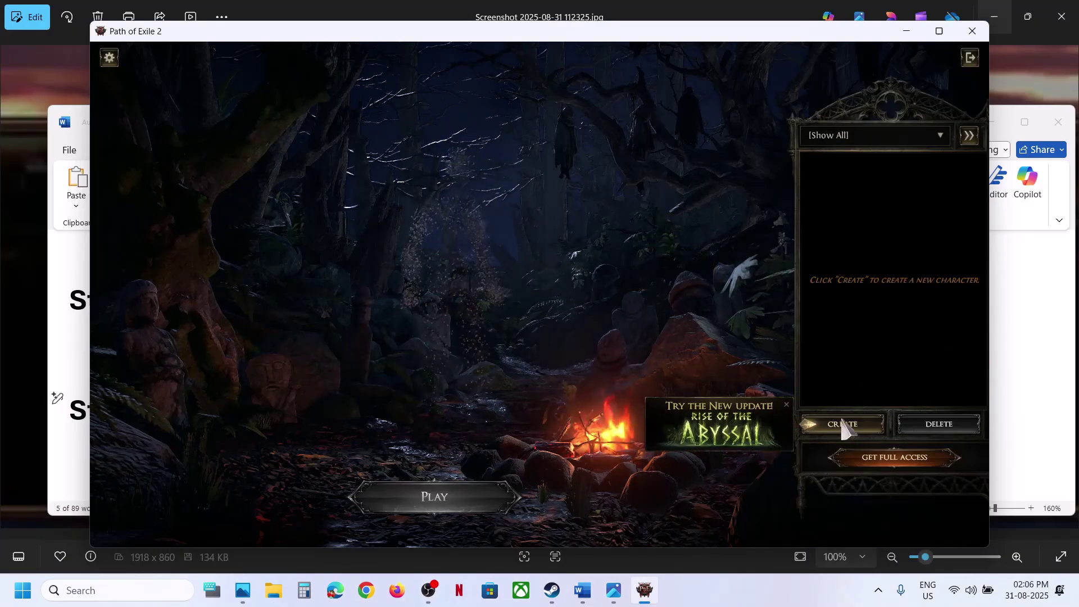
# Return to the Word notes and highlight Step 5, "Verify the game files".
pyautogui.hotkey('alt', 'Tab')
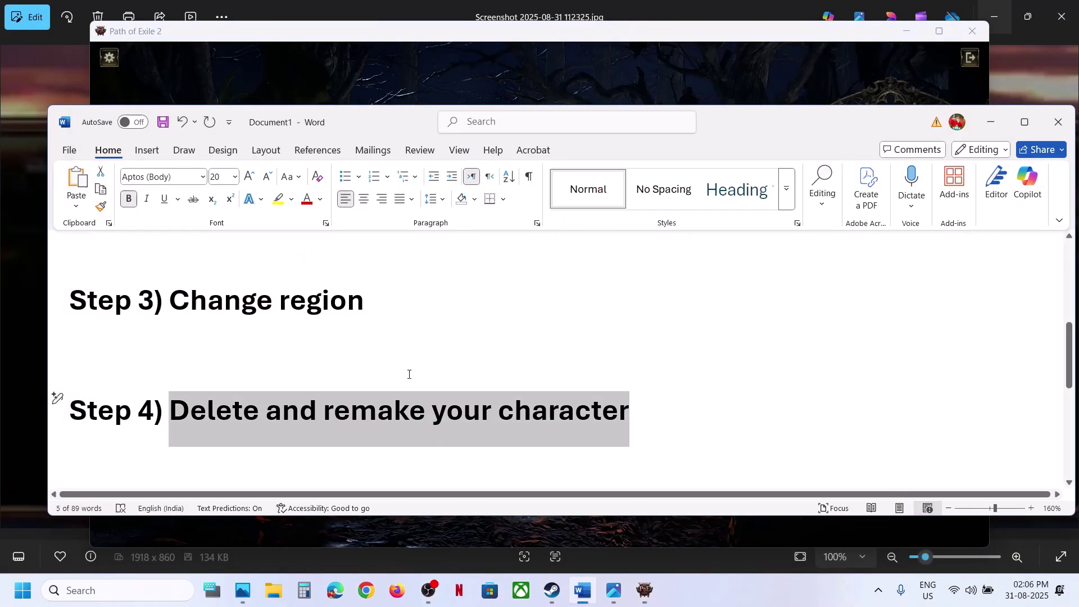
pyautogui.scroll(-3, 409, 375)
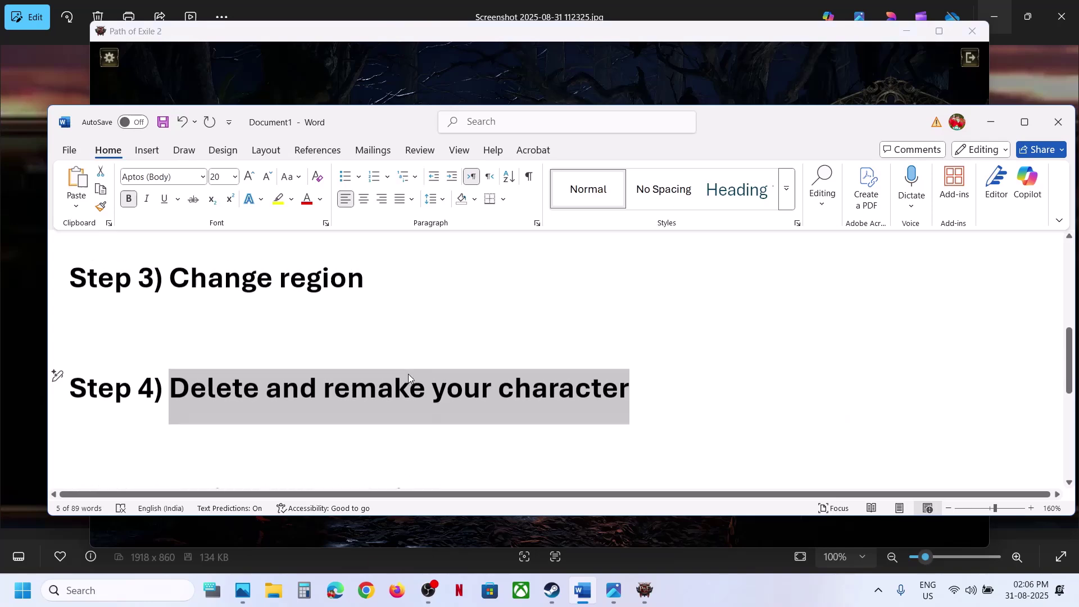
pyautogui.scroll(-1, 409, 374)
pyautogui.moveTo(170, 383); pyautogui.dragTo(446, 386)
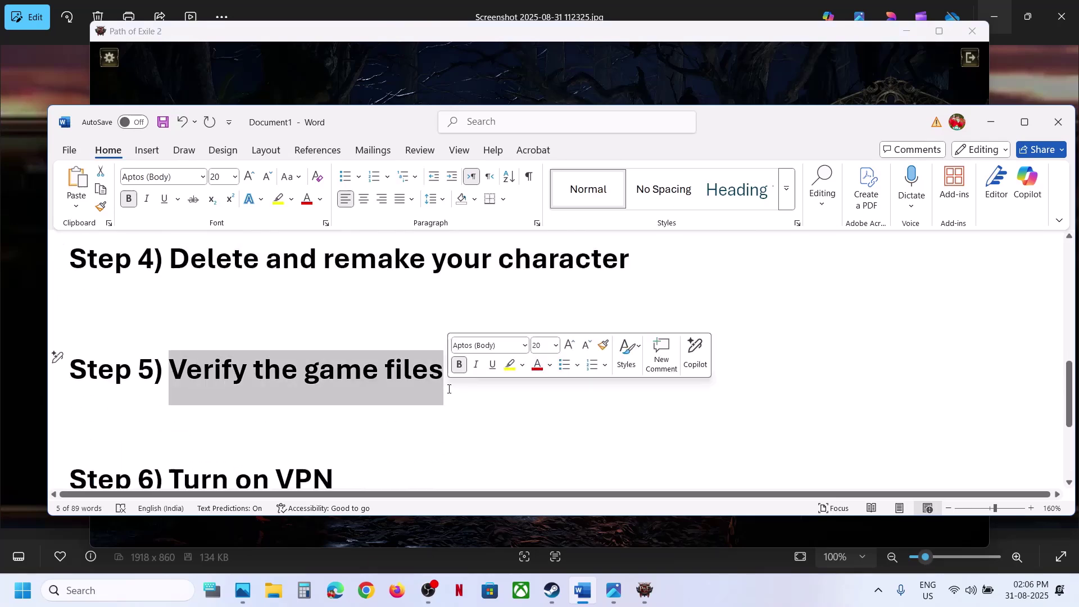
# Switch to Steam and stop the running Path of Exile 2 game, confirming the shutdown.
pyautogui.click(552, 590)
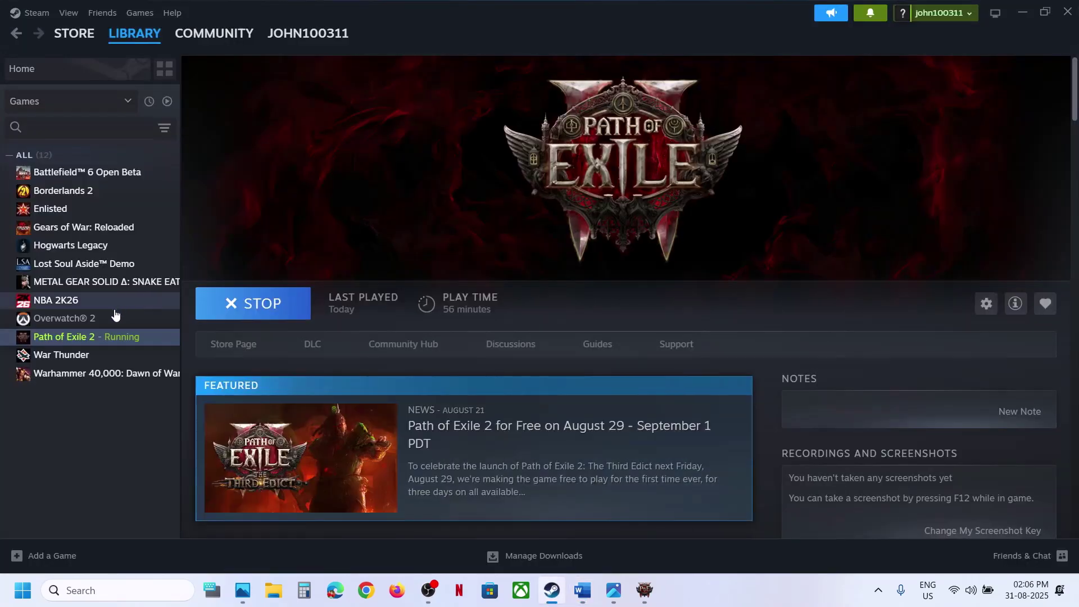
pyautogui.click(236, 301)
pyautogui.click(504, 322)
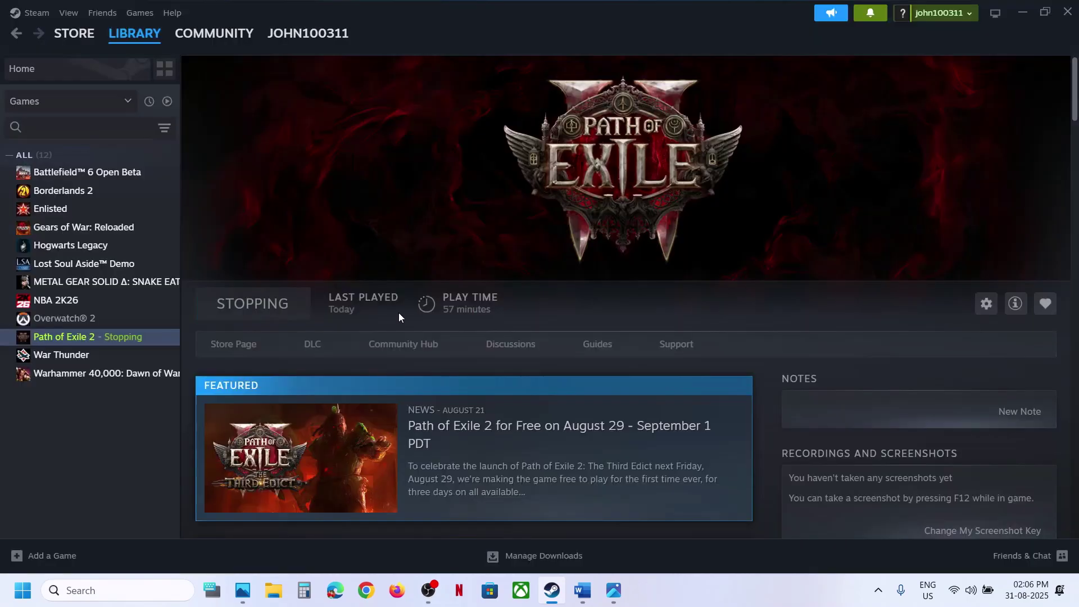
# Verify the integrity of Path of Exile 2's installed files from its properties, then close the properties window.
pyautogui.rightClick(82, 338)
pyautogui.click(130, 419)
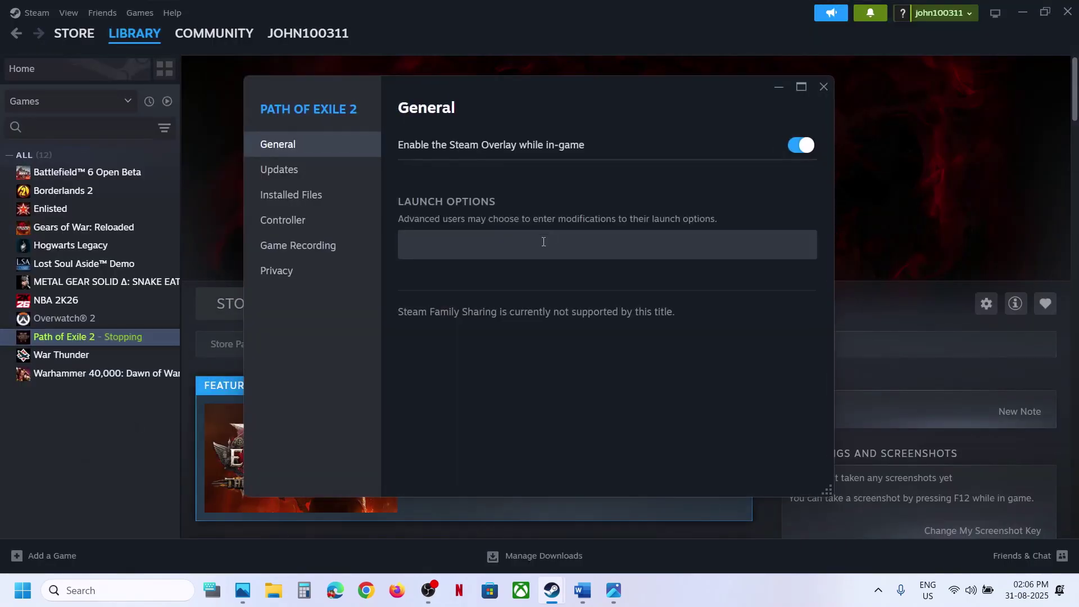
pyautogui.click(304, 195)
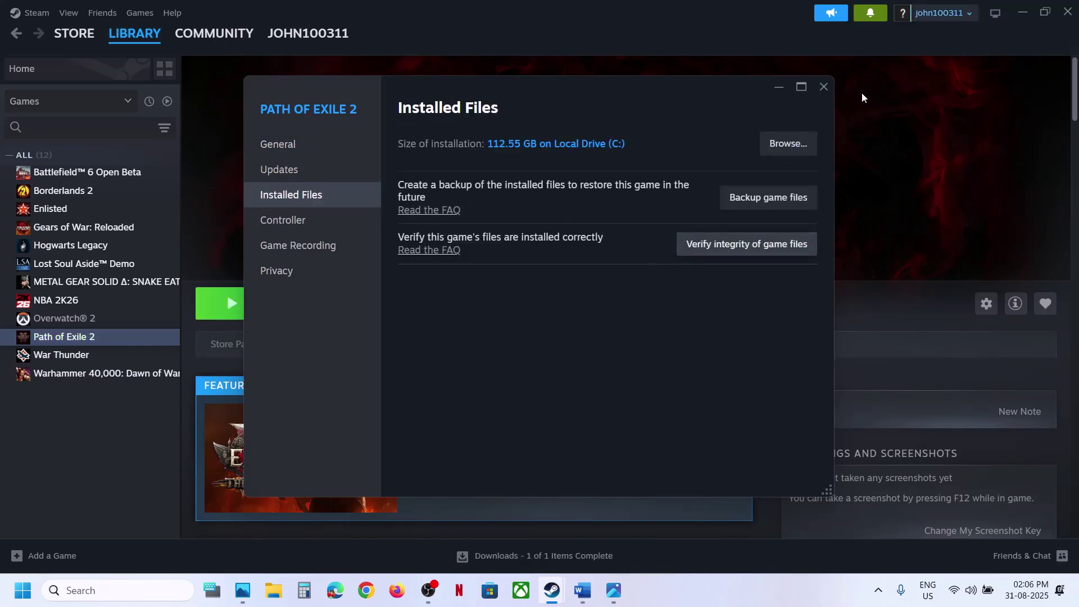
pyautogui.click(824, 88)
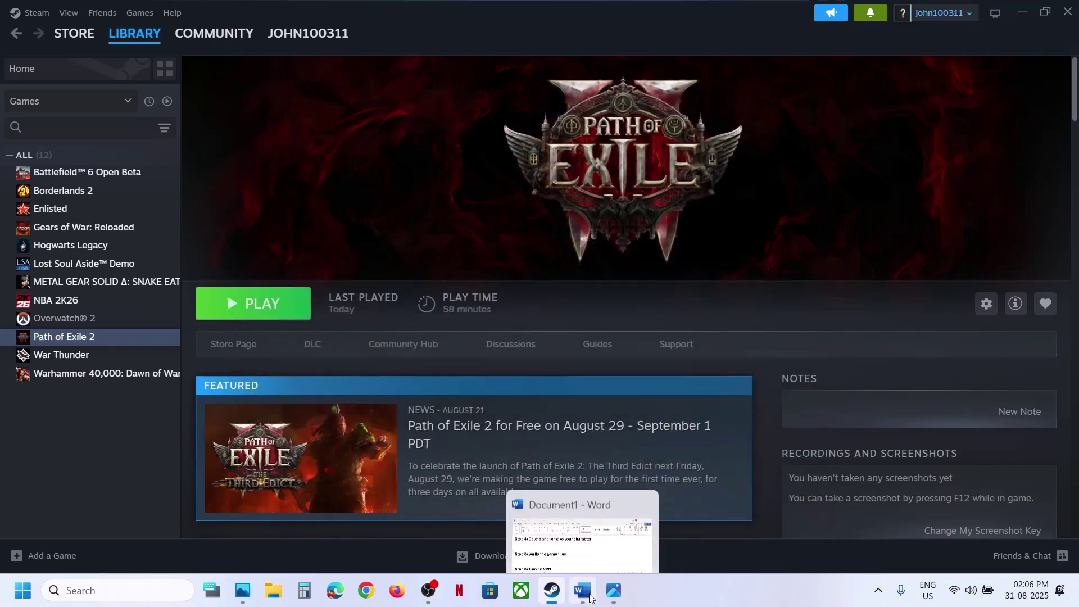
# Return to the Word notes and highlight Step 6, "Turn on VPN".
pyautogui.click(589, 594)
pyautogui.scroll(-1, 417, 391)
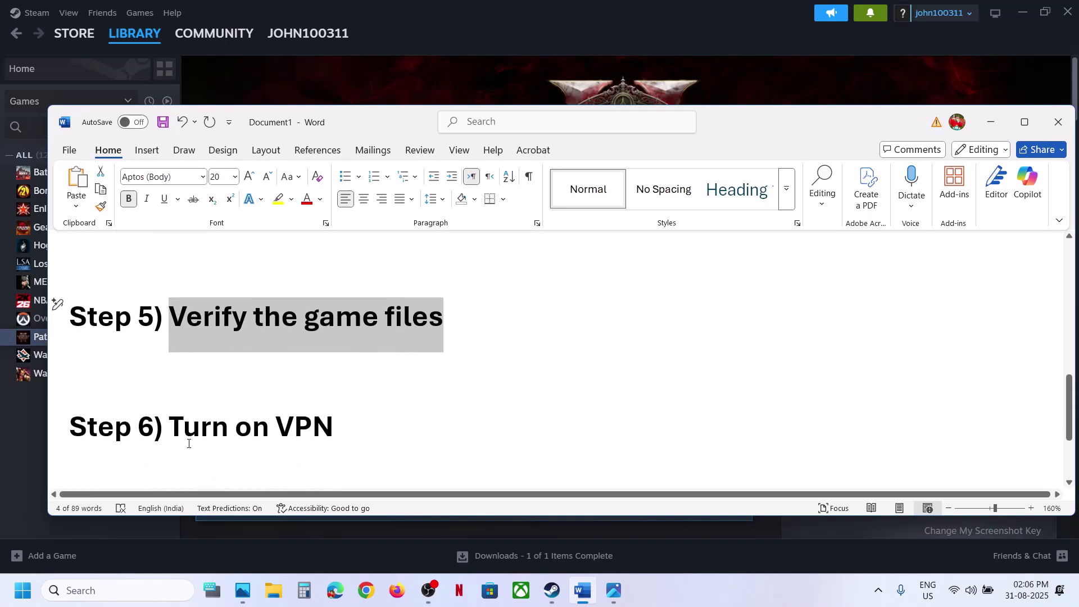
pyautogui.moveTo(176, 433); pyautogui.dragTo(200, 427)
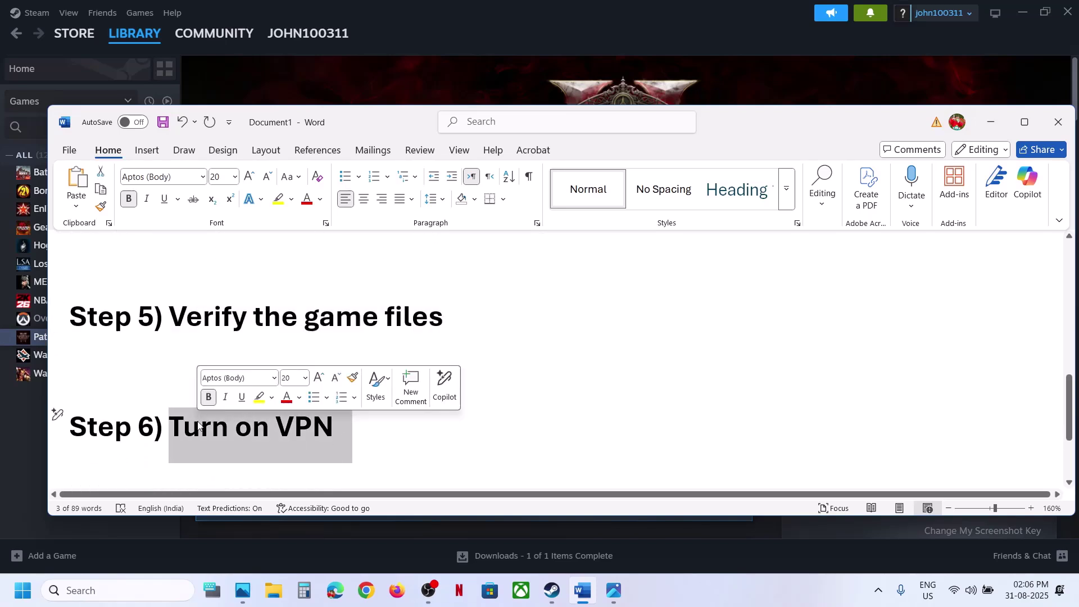
# Highlight "Switch to different network" in Step 7 of the notes.
pyautogui.scroll(-3, 199, 427)
pyautogui.click(189, 406)
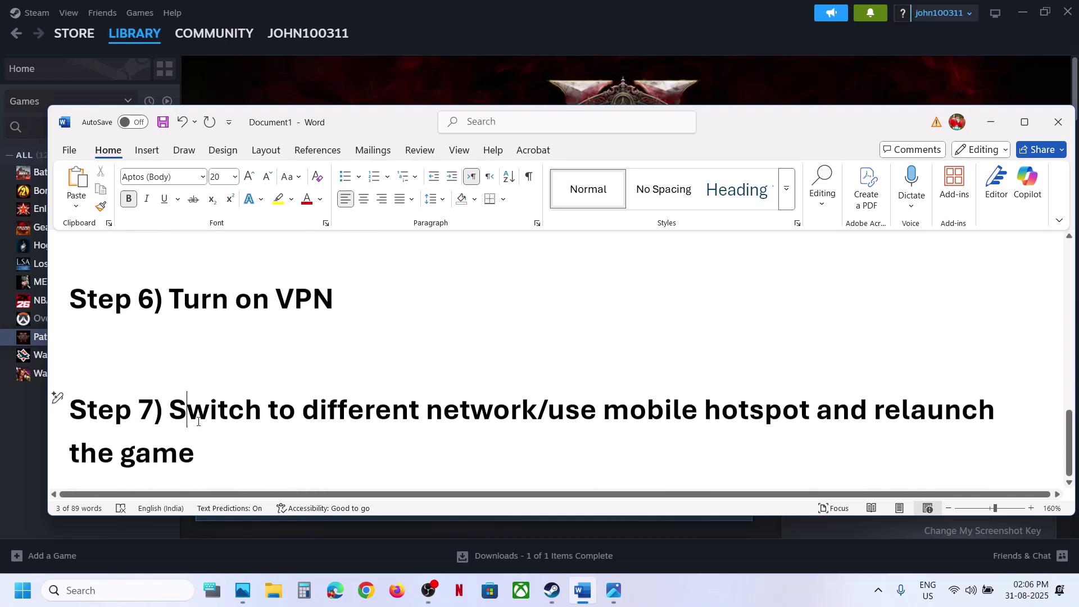
pyautogui.moveTo(183, 401); pyautogui.dragTo(537, 400)
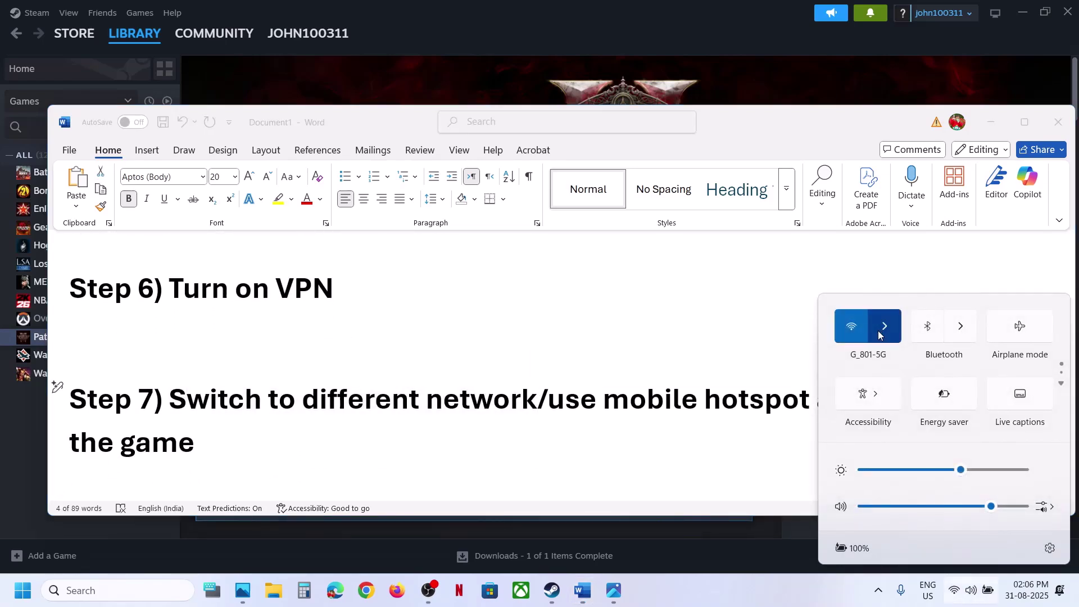
# Try to switch the computer's Wi-Fi connection to the G_801-4G network.
pyautogui.click(885, 326)
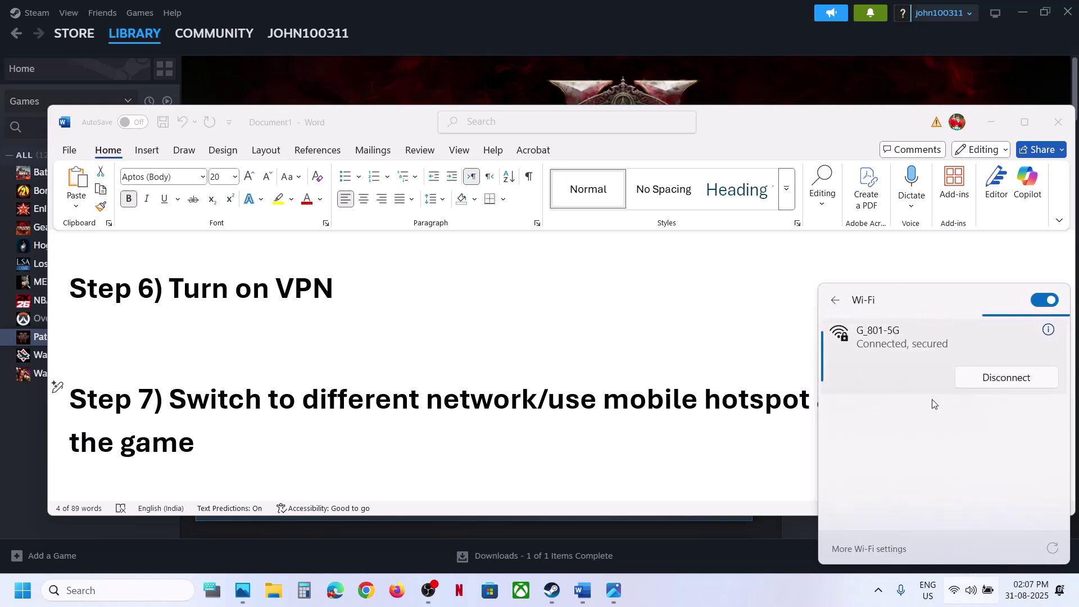
pyautogui.click(911, 409)
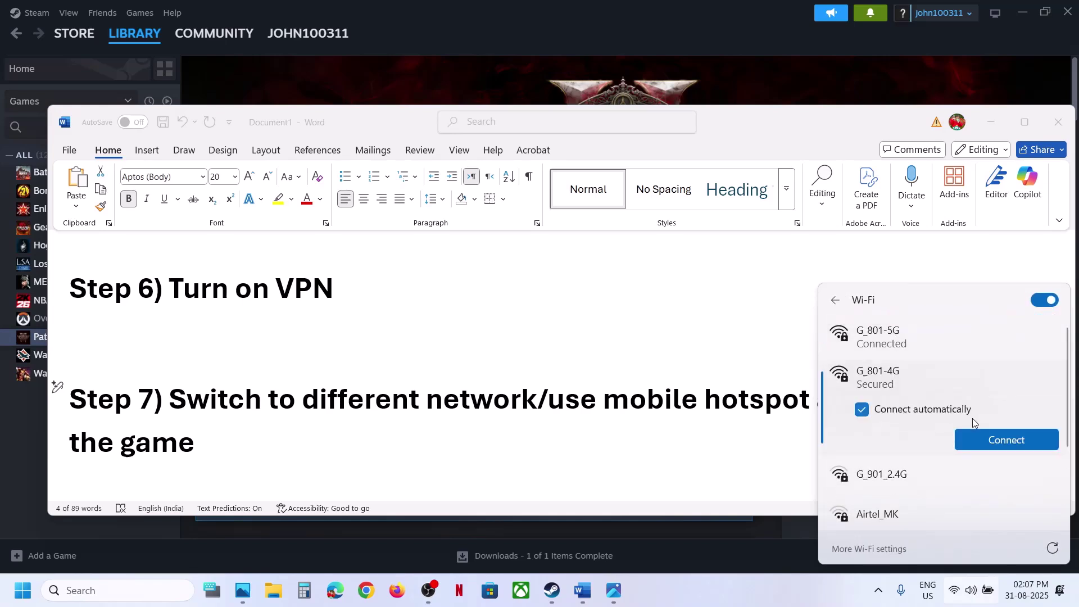
pyautogui.click(977, 437)
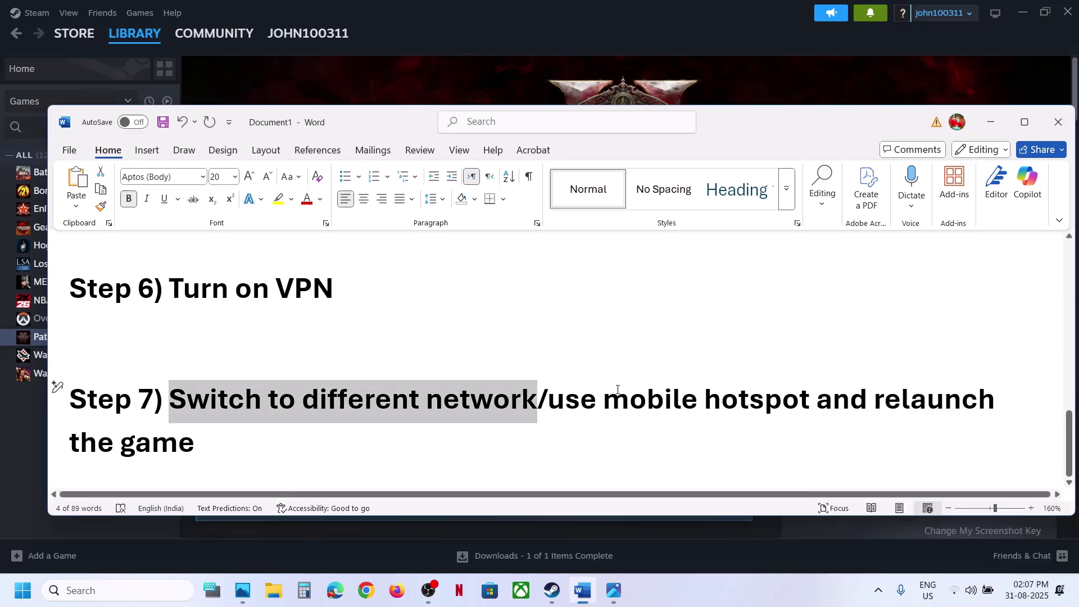
# Highlight "use mobile hotspot" in Step 7 and connect the Wi-Fi back to the G_801-5G network.
pyautogui.moveTo(572, 400); pyautogui.dragTo(821, 421)
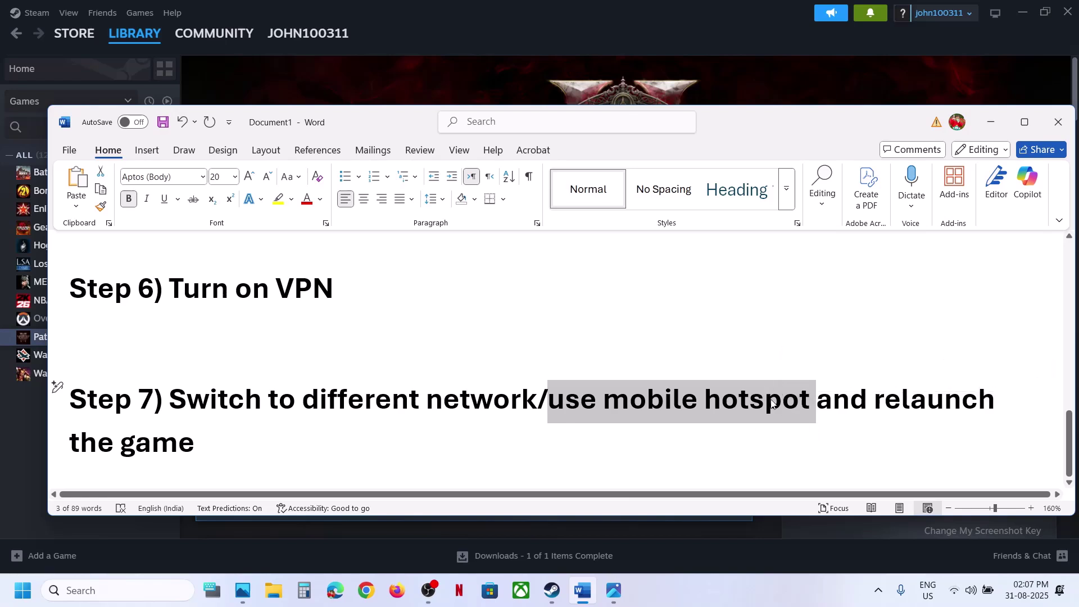
pyautogui.click(956, 591)
pyautogui.click(887, 327)
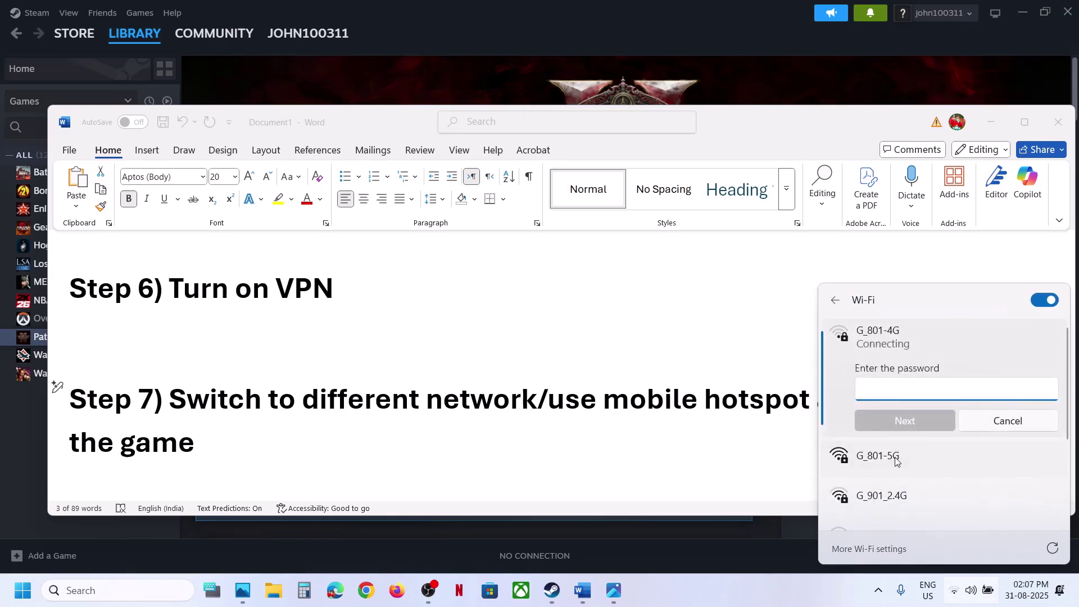
pyautogui.click(896, 461)
pyautogui.click(1000, 442)
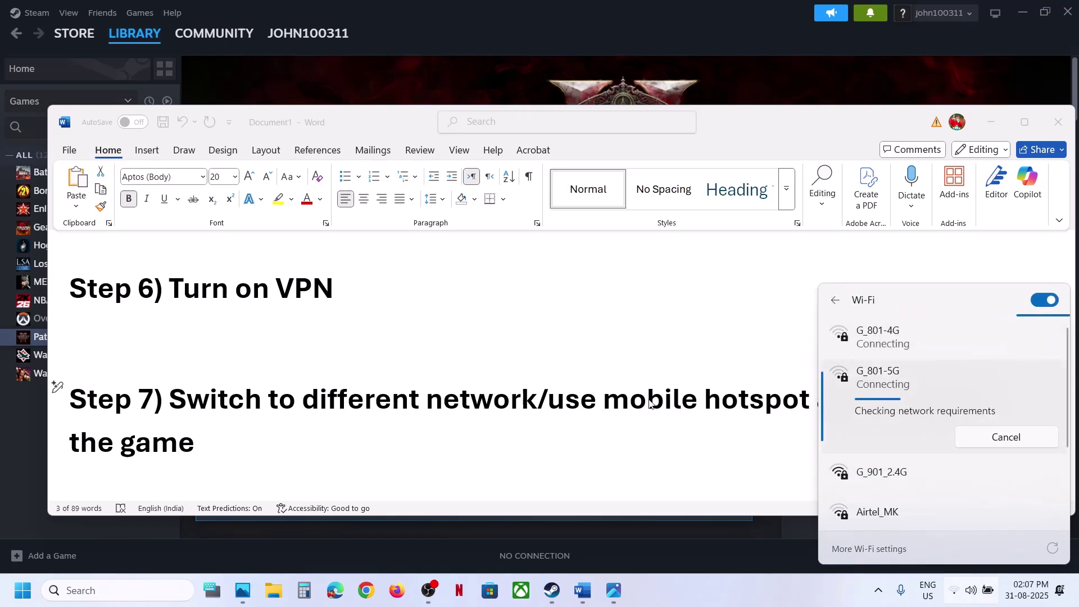
# Highlight the mobile hotspot and "relaunch the game" part of Step 7, and switch back to Steam's Path of Exile 2 page.
pyautogui.click(651, 403)
pyautogui.keyDown('shift'); pyautogui.click(754, 426); pyautogui.keyUp('shift')
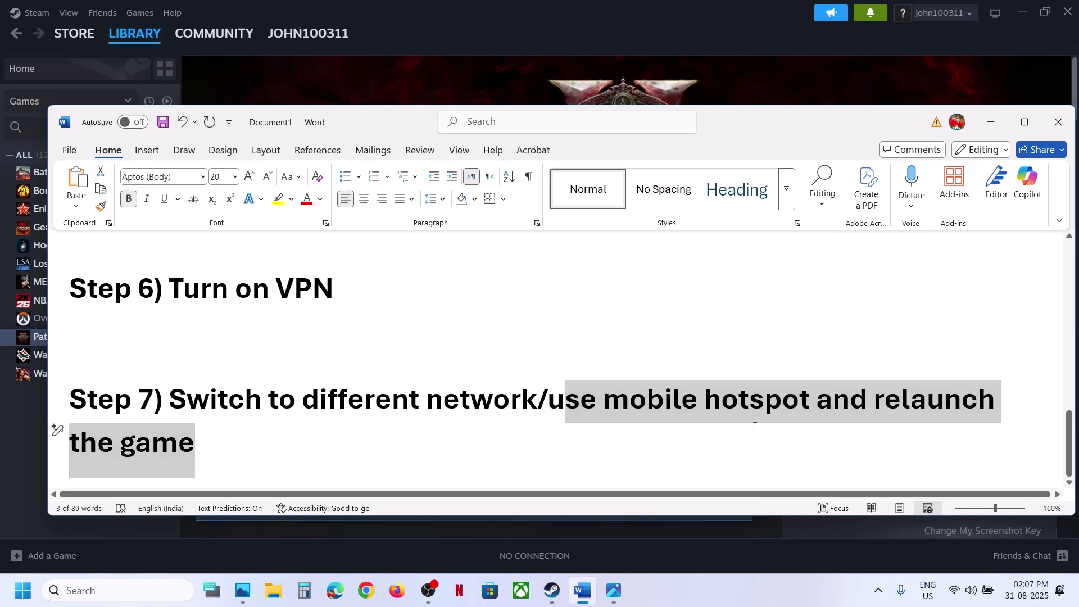
pyautogui.click(756, 426)
pyautogui.moveTo(756, 426); pyautogui.dragTo(631, 400)
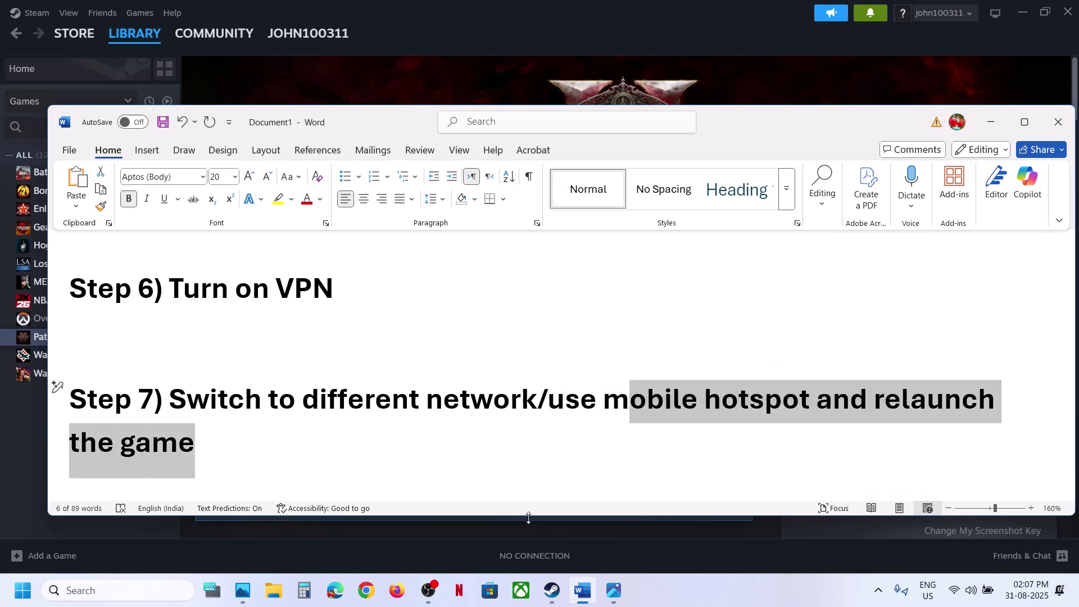
pyautogui.click(760, 66)
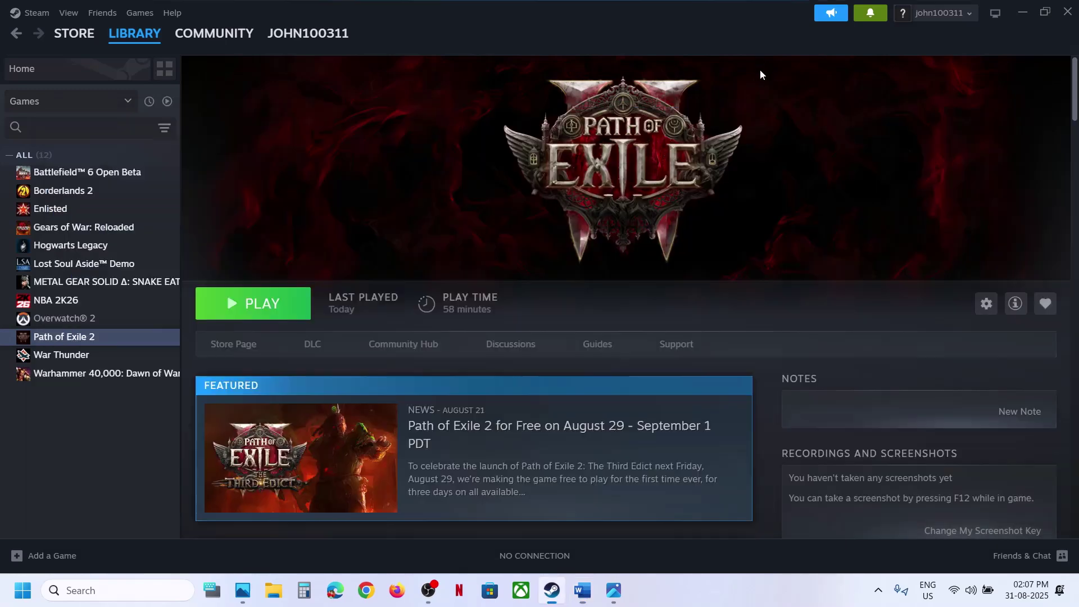